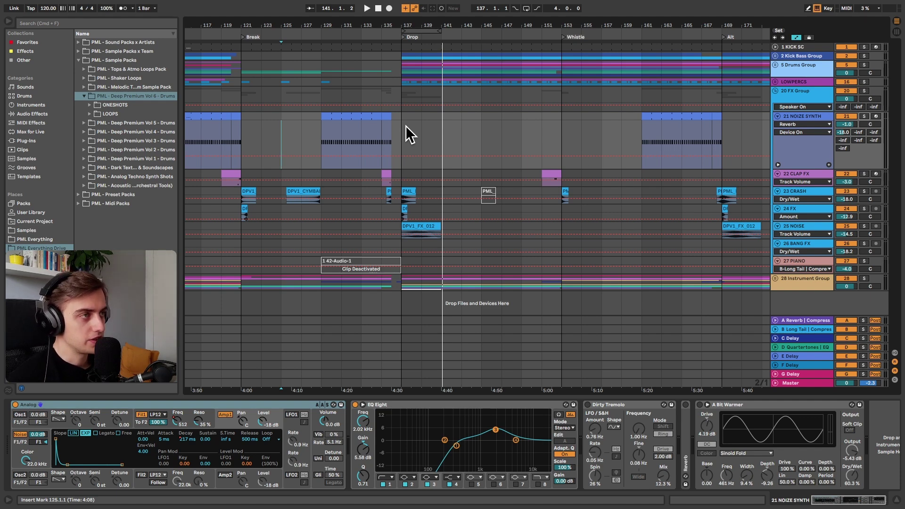
Insert a new MIDI track with Analog below the NOIZE SYNTH track and hide the automation lanes
right_click(813, 119)
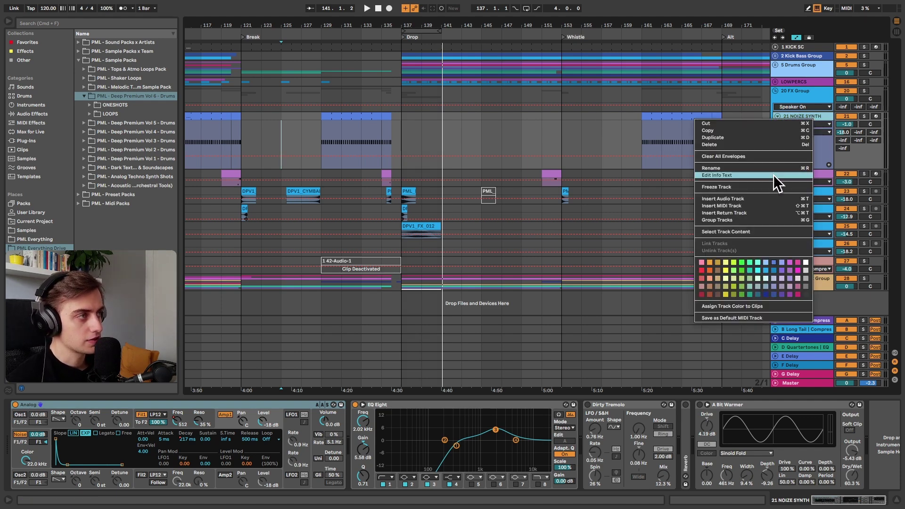
left_click(42, 43)
left_click(85, 44)
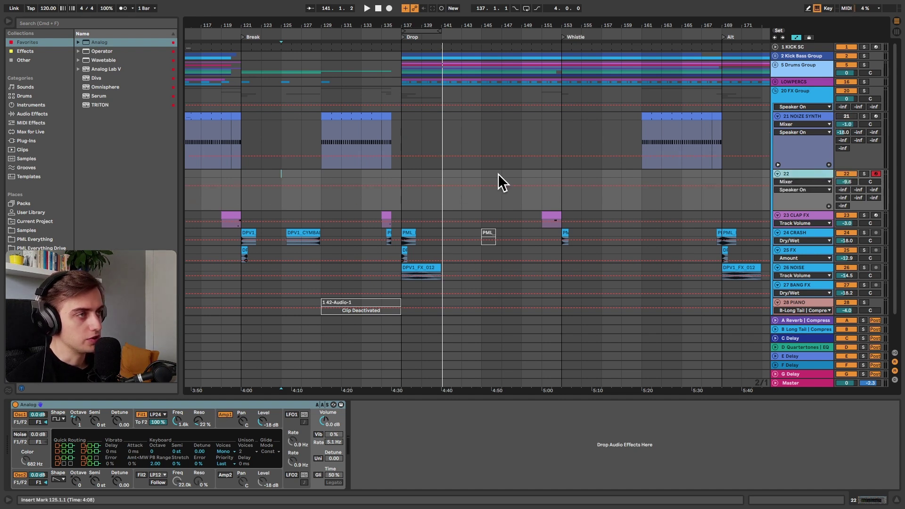
left_click(379, 205)
key("a")
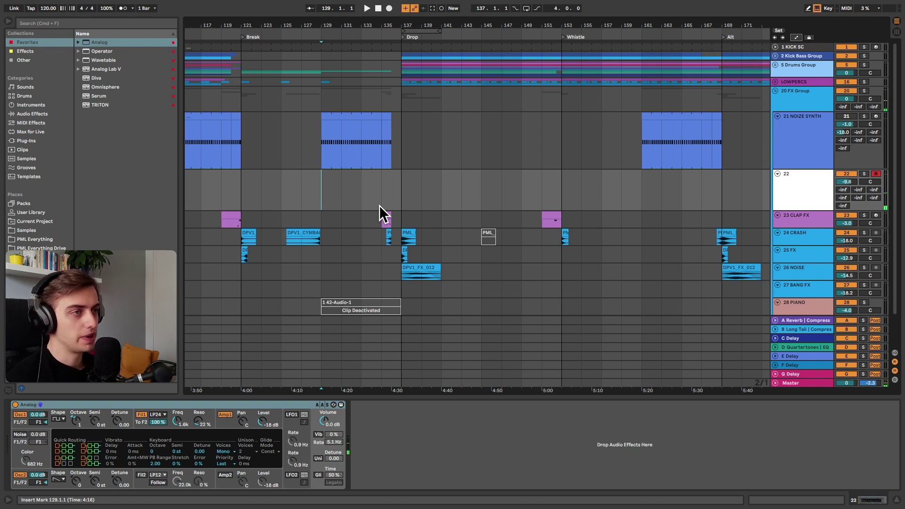
Switch off Analog's Osc1 and Osc2, enable the Noise source and set its color to 22.0 kHz
left_click(20, 414)
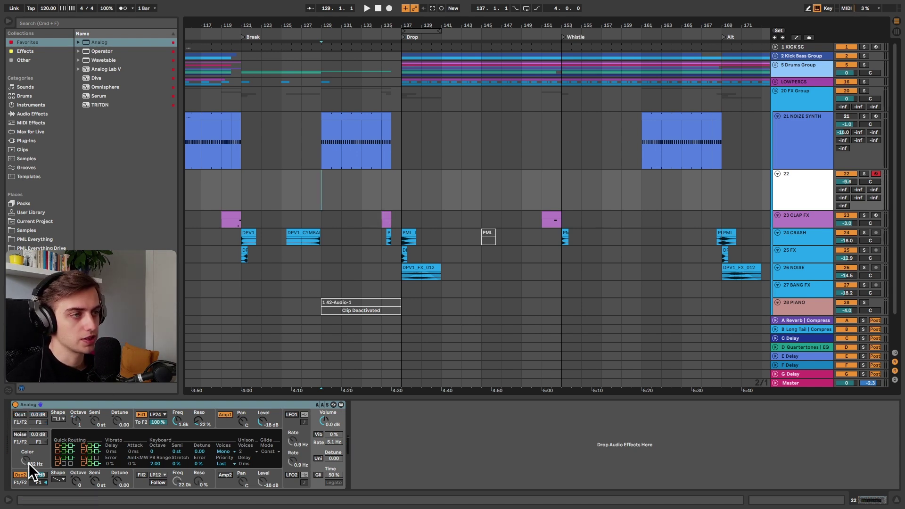
left_click(22, 476)
left_click(20, 434)
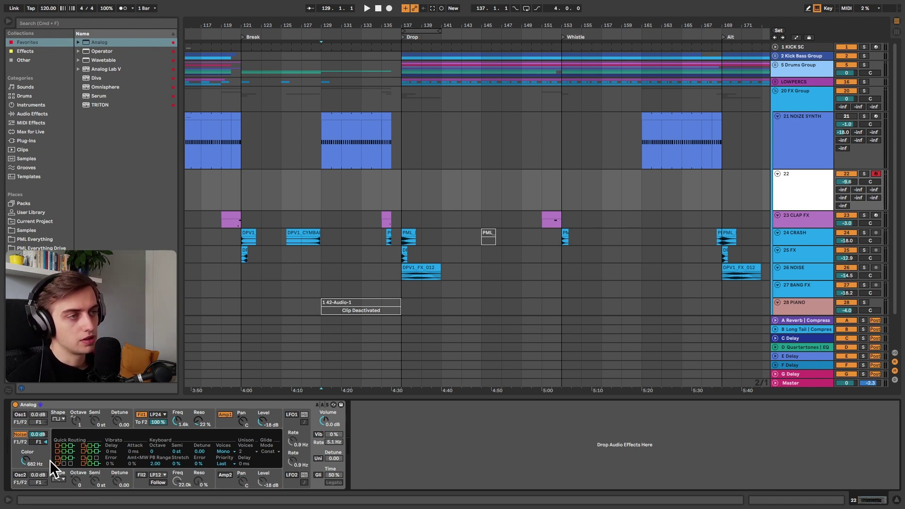
left_click_drag(25, 459, 26, 412)
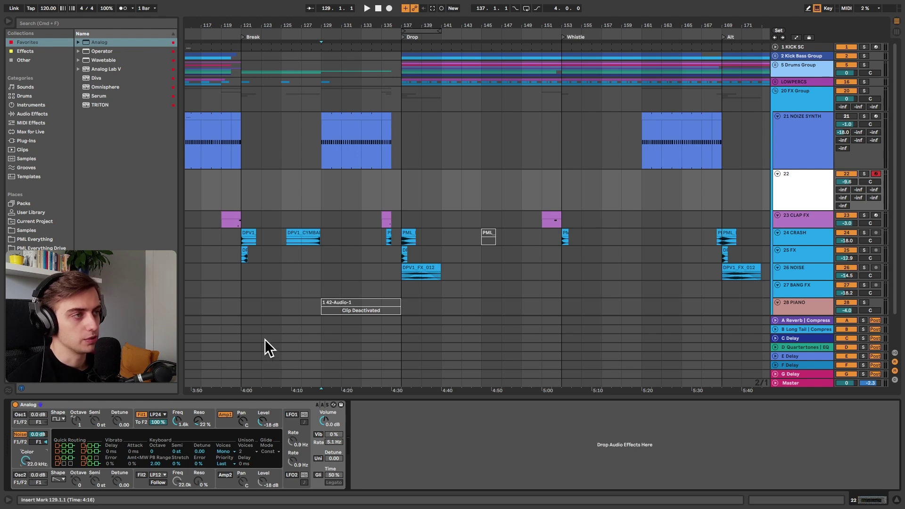
Set Analog's filter 1 to Low-pass 12dB/oct with 34 % resonance and a cutoff of about 492 Hz
left_click(140, 414)
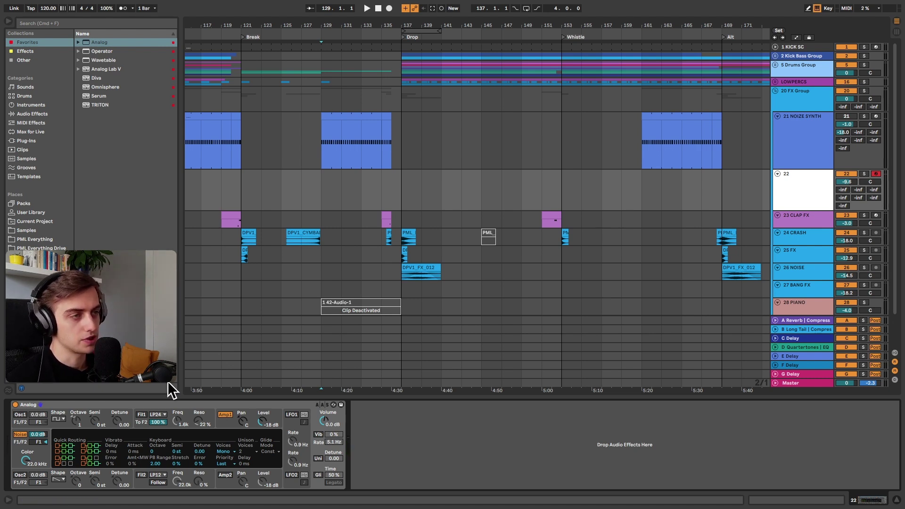
left_click(142, 414)
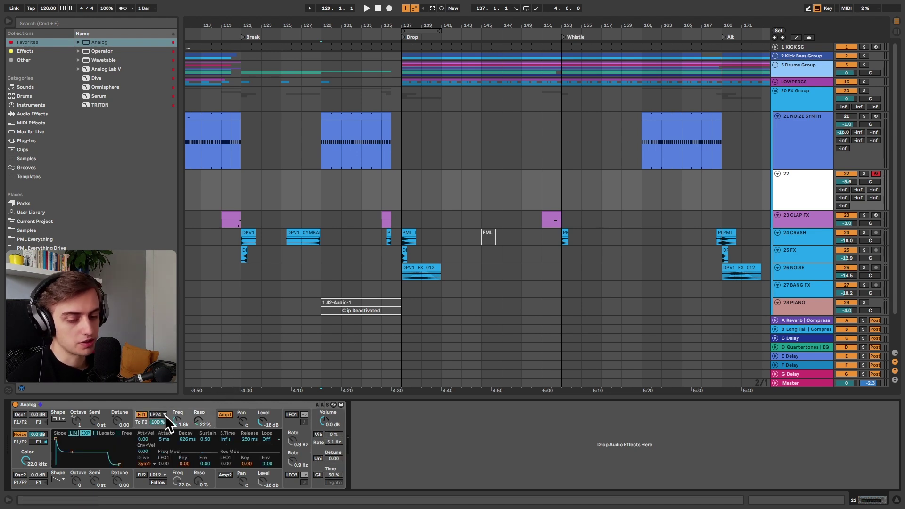
left_click(165, 415)
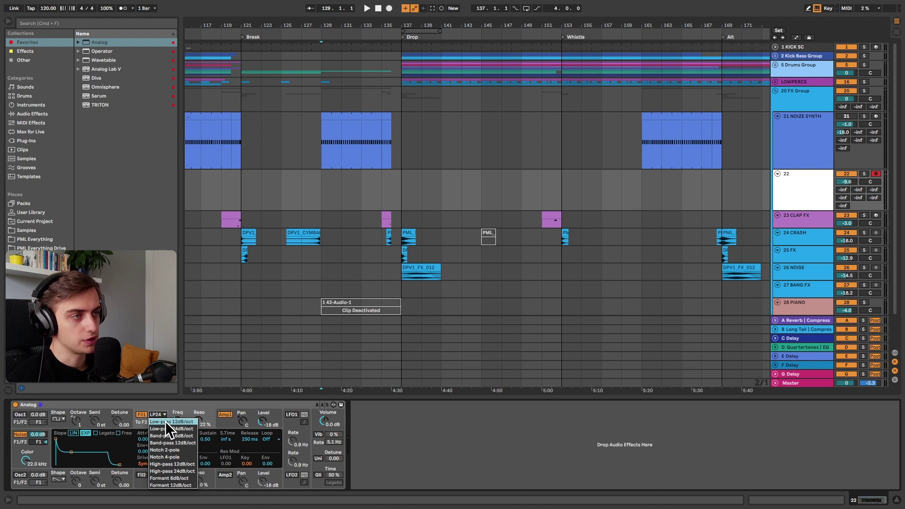
left_click(165, 420)
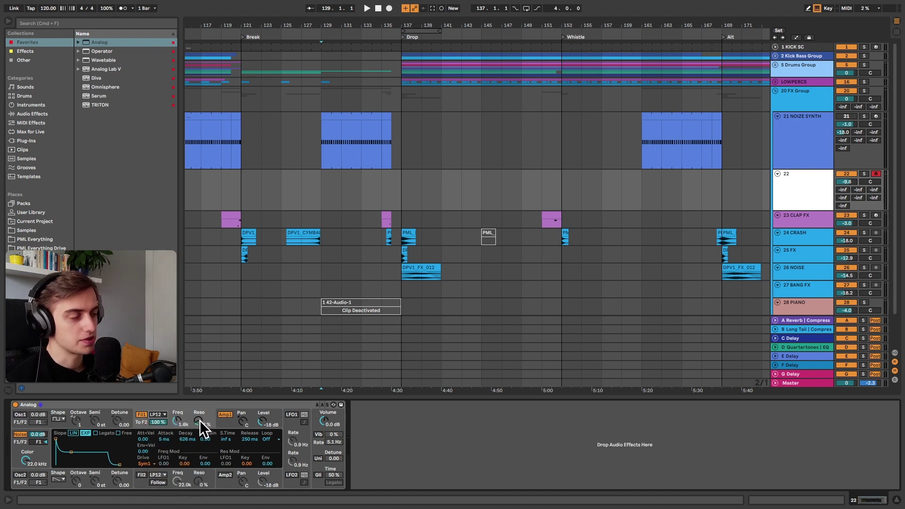
left_click_drag(199, 422, 199, 415)
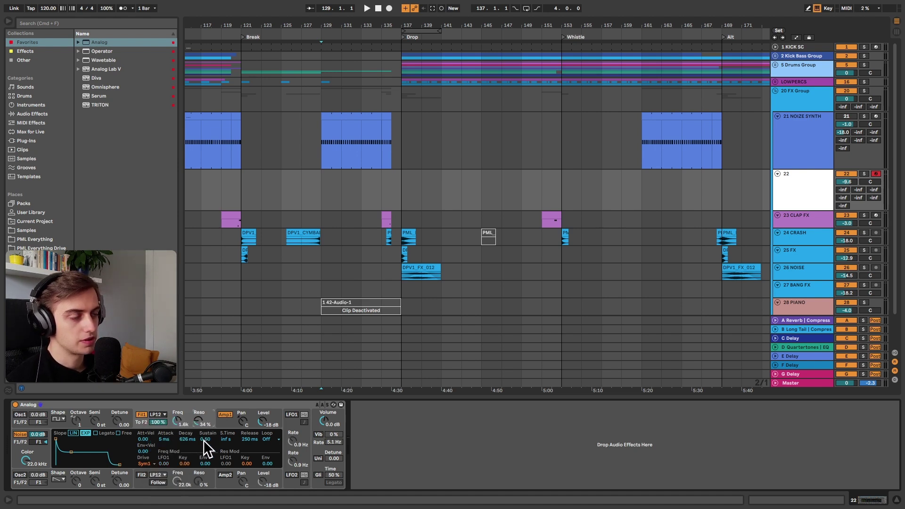
left_click_drag(182, 421, 174, 437)
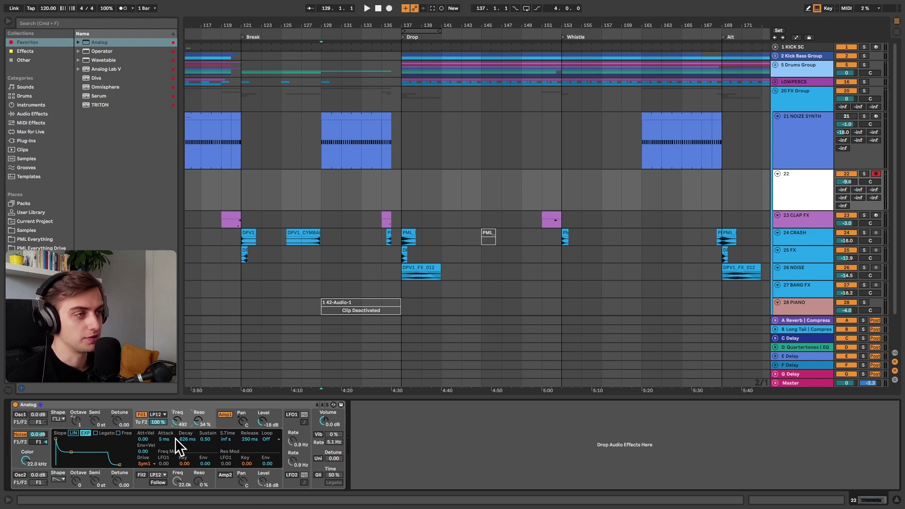
Lower the sustain of Analog's Amp1 envelope to 0.00 for a short, plucky noise sound
left_click(226, 421)
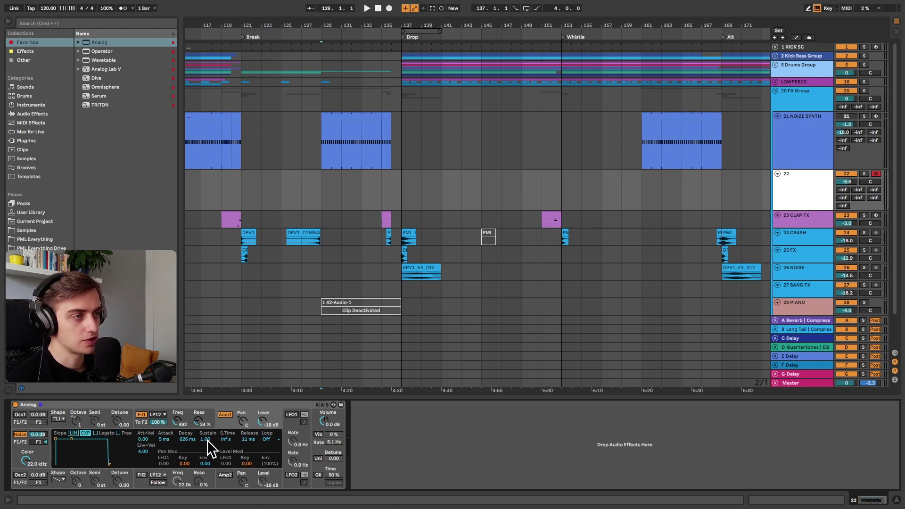
left_click_drag(207, 439, 207, 455)
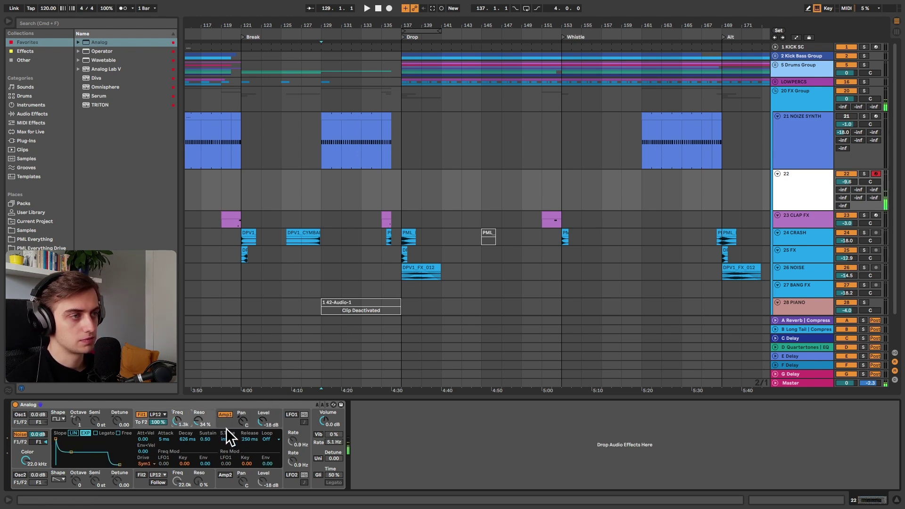
left_click(225, 426)
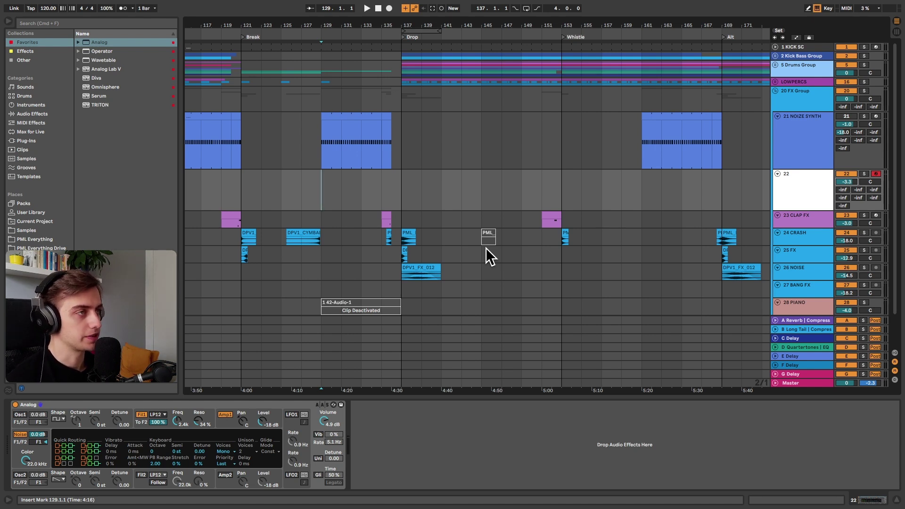
Create an empty one-bar MIDI clip on the new track from bar 129 to bar 130
left_click_drag(324, 24, 392, 100)
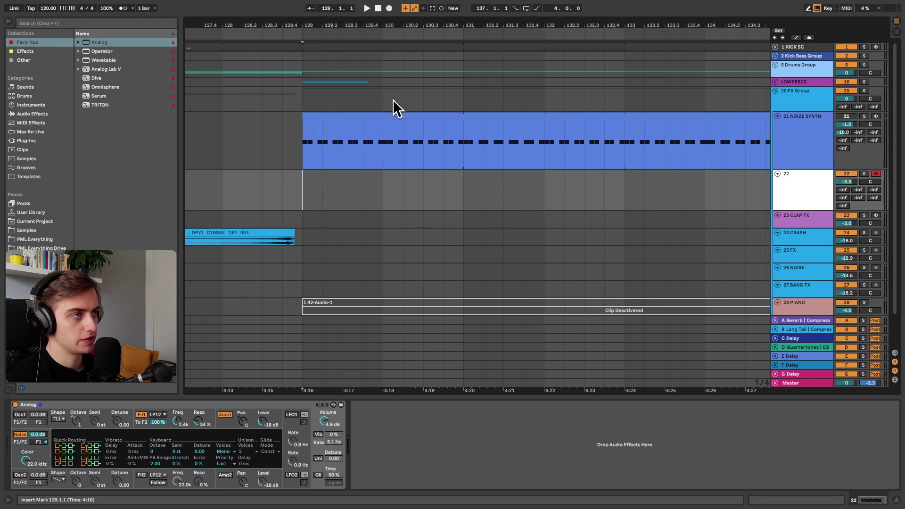
left_click(390, 192, "shift")
key("super+shift+m")
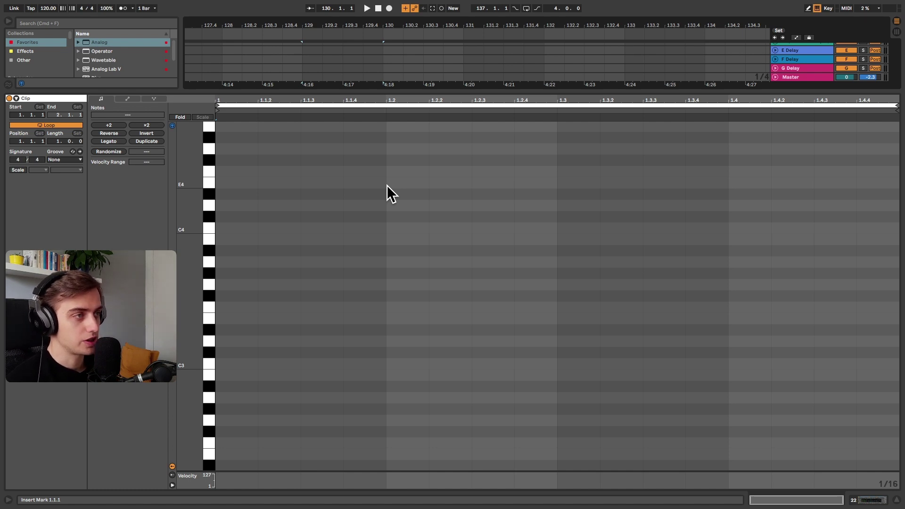
Draw pairs of sixteenth-note C3 hits separated by sixteenth rests across the bar, ending with a single note at 1.4.4
key("b")
left_click_drag(238, 364, 283, 363)
left_click_drag(367, 363, 408, 363)
left_click_drag(492, 363, 538, 363)
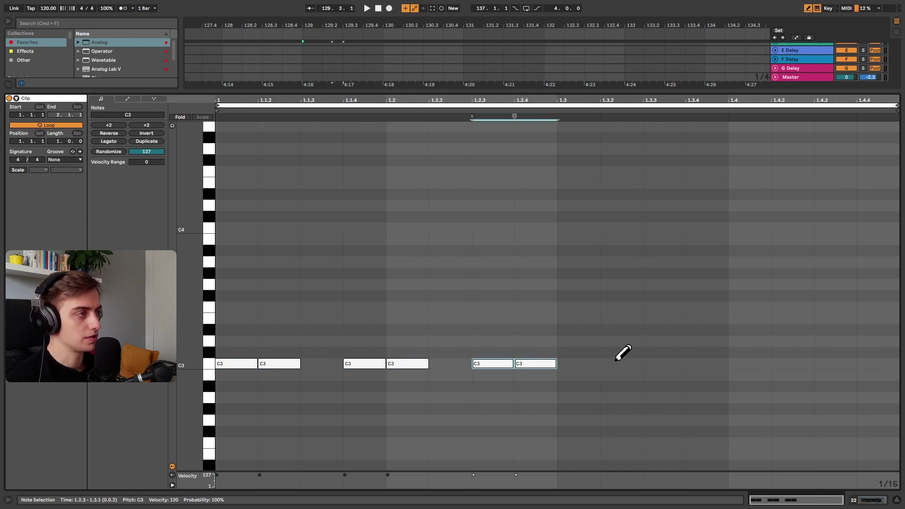
left_click_drag(621, 363, 664, 364)
left_click_drag(749, 363, 796, 363)
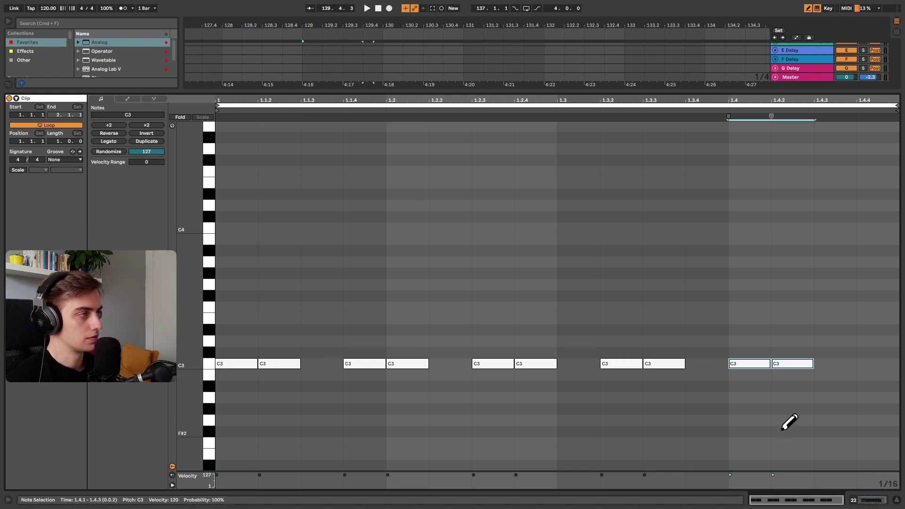
left_click(878, 363)
Extend the MIDI clip to bar 133, solo the new track and play the pattern
key("shift+Tab")
left_click_drag(380, 137, 625, 137)
left_click(864, 136)
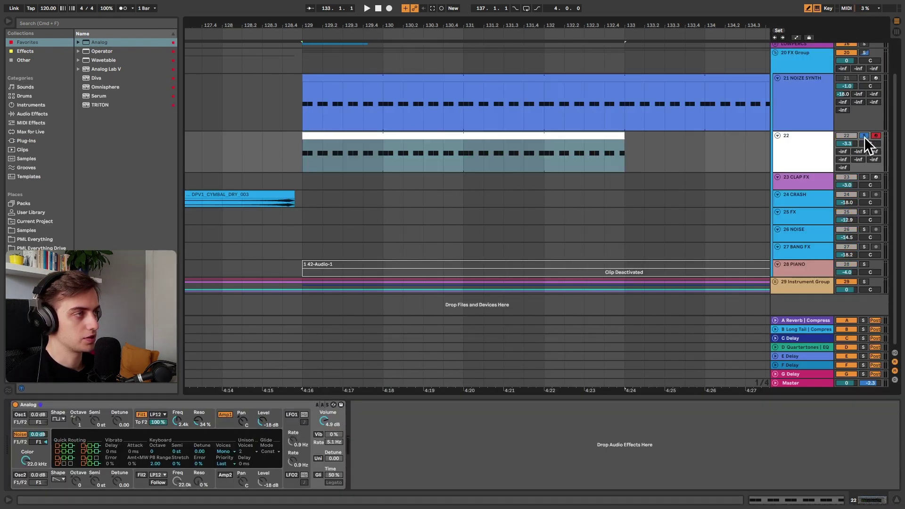
left_click(556, 137)
key("space")
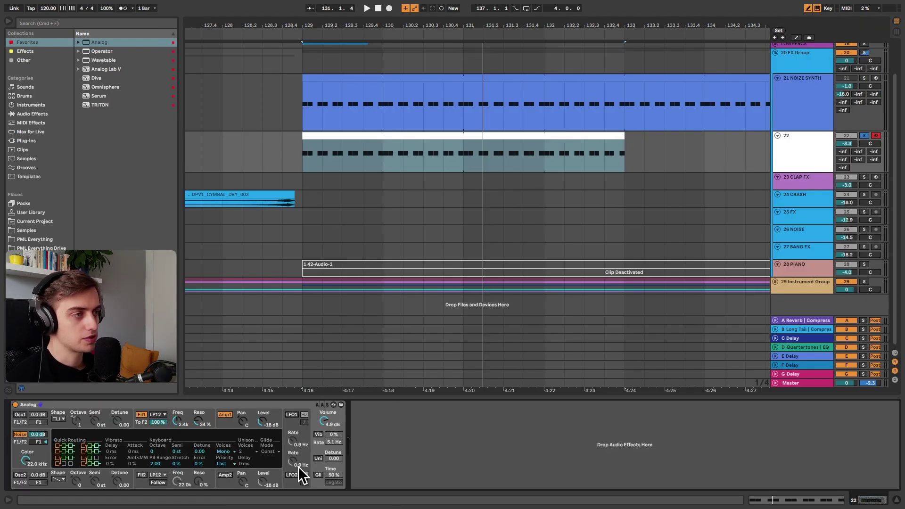
Set Analog's Amp1 envelope decay to 200 ms and release to 500 ms, and audition the pattern
left_click(216, 441)
left_click(217, 423)
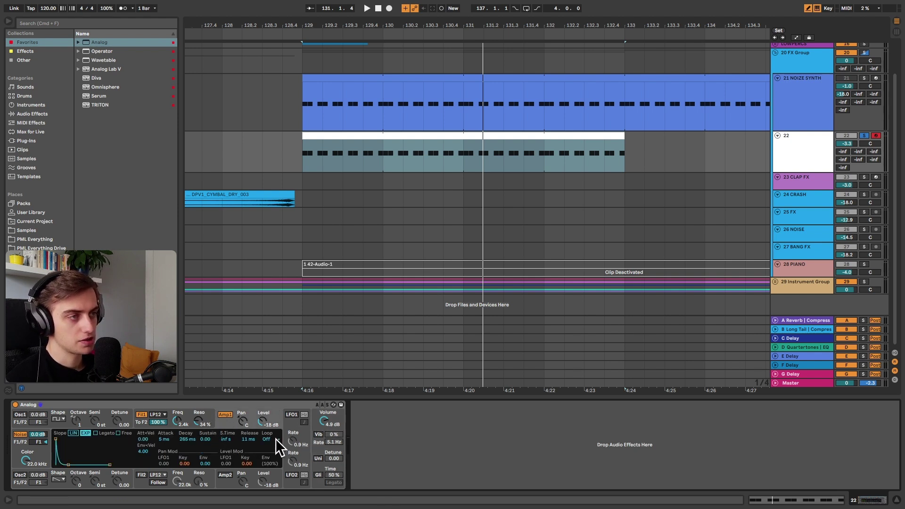
left_click_drag(193, 437, 193, 437)
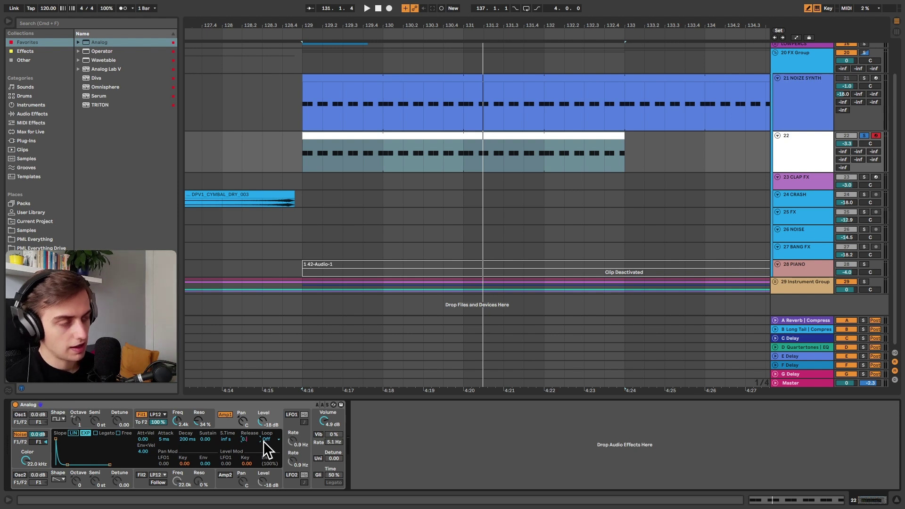
type("500")
key("Return")
key("space")
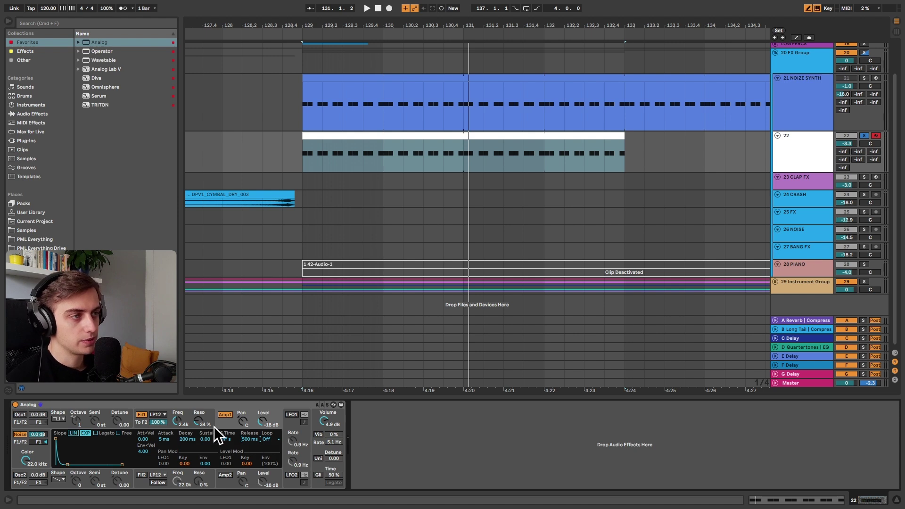
Show the F1 Freq automation on the Analog track, enlarge its lane and switch off Draw Mode
left_click(178, 420)
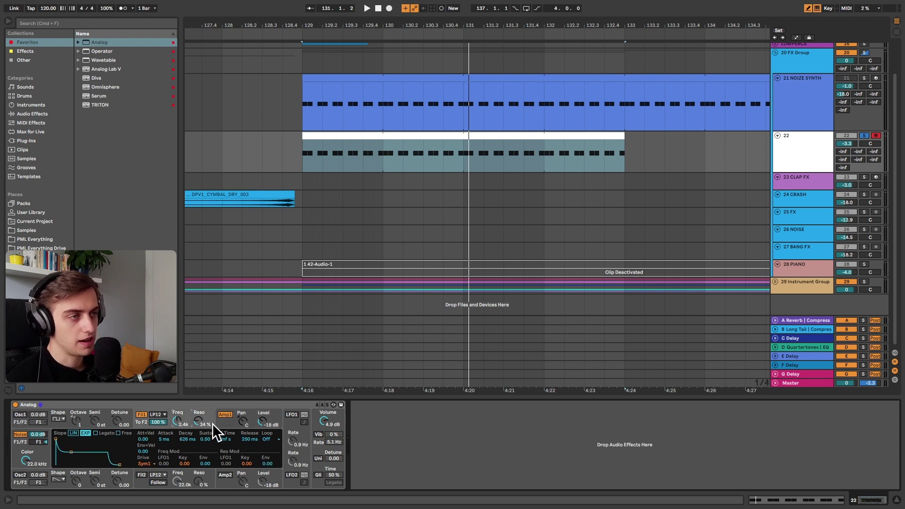
left_click_drag(788, 172, 788, 236)
left_click(795, 37)
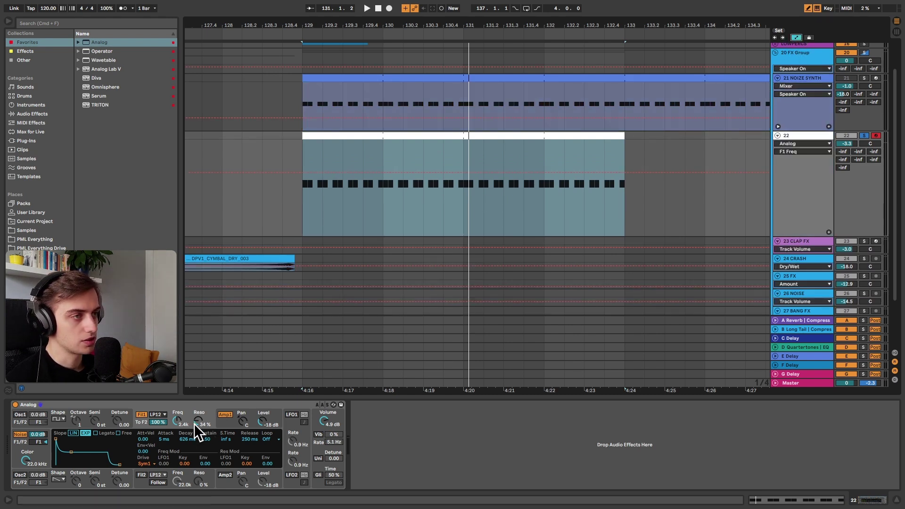
key("b")
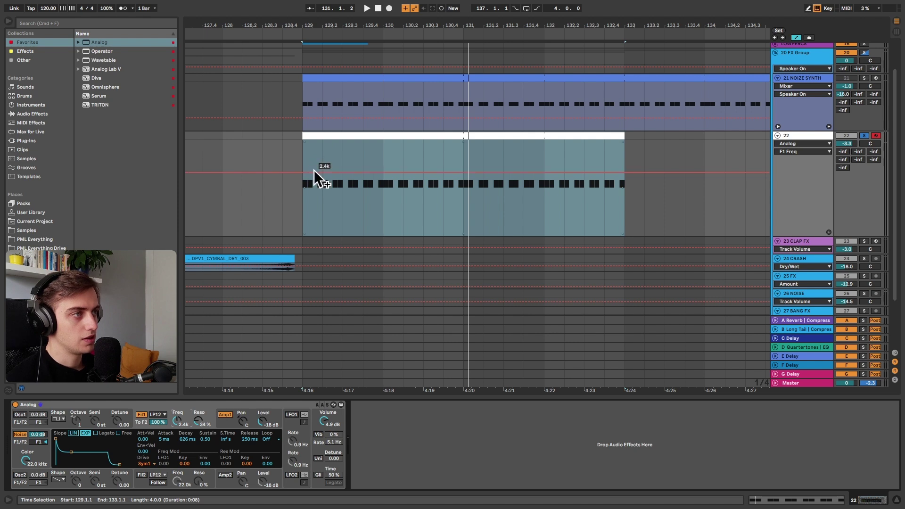
Automate F1 Freq to rise from bar 129 to about 8.3k at bar 132 and fall to about 481 Hz at bar 133
left_click(311, 184)
left_click_drag(311, 185, 302, 191)
left_click_drag(358, 191, 544, 153)
key("space")
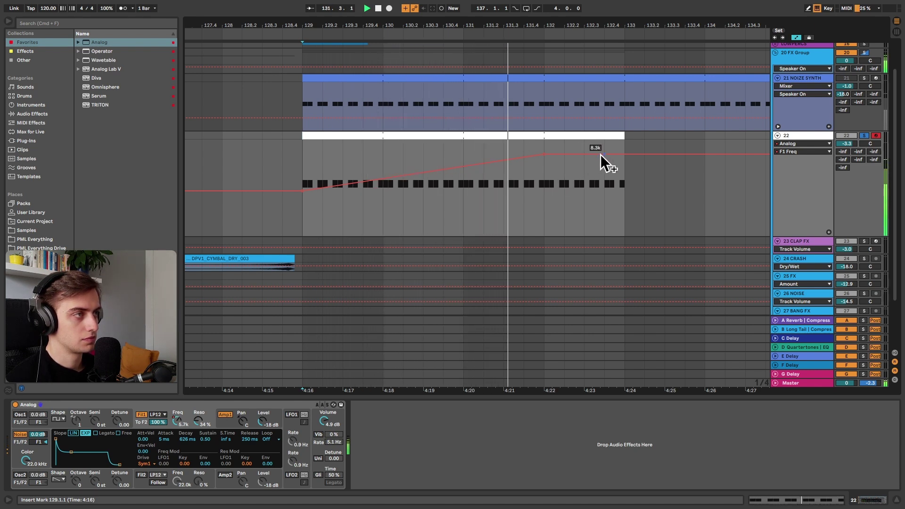
left_click_drag(607, 154, 625, 196)
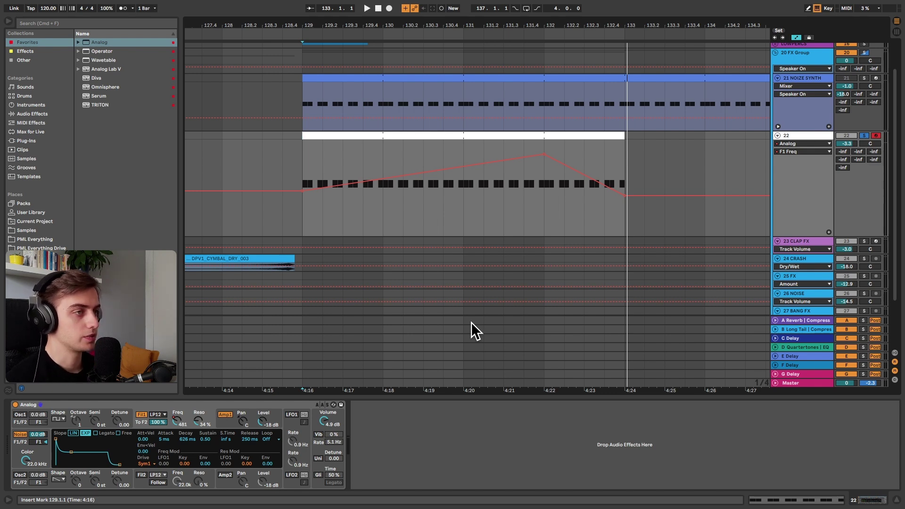
Add EQ Eight after Analog, show its large display and make band 1 a low cut at about 128 Hz
left_click(30, 114)
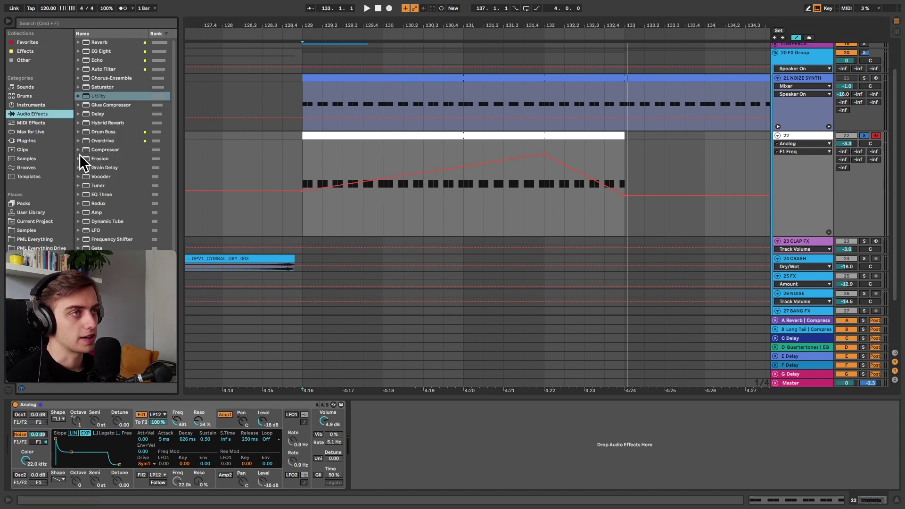
double_click(118, 54)
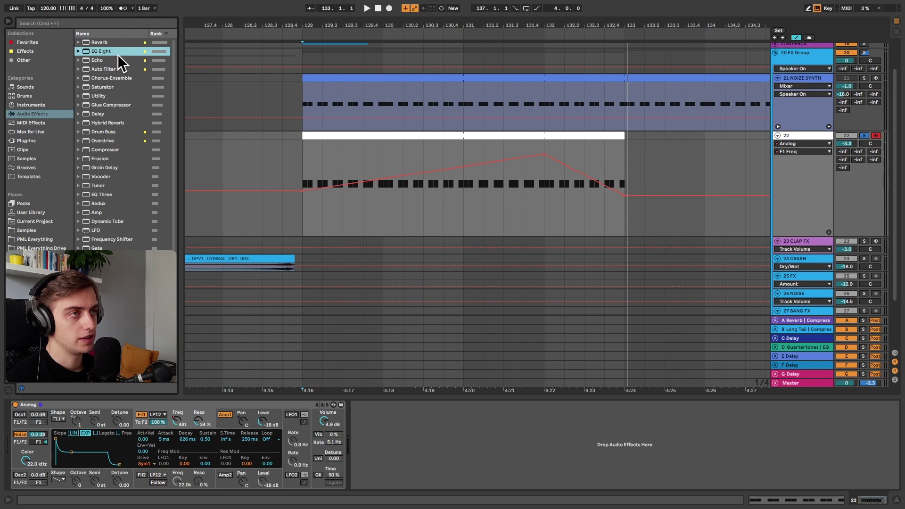
left_click(390, 404)
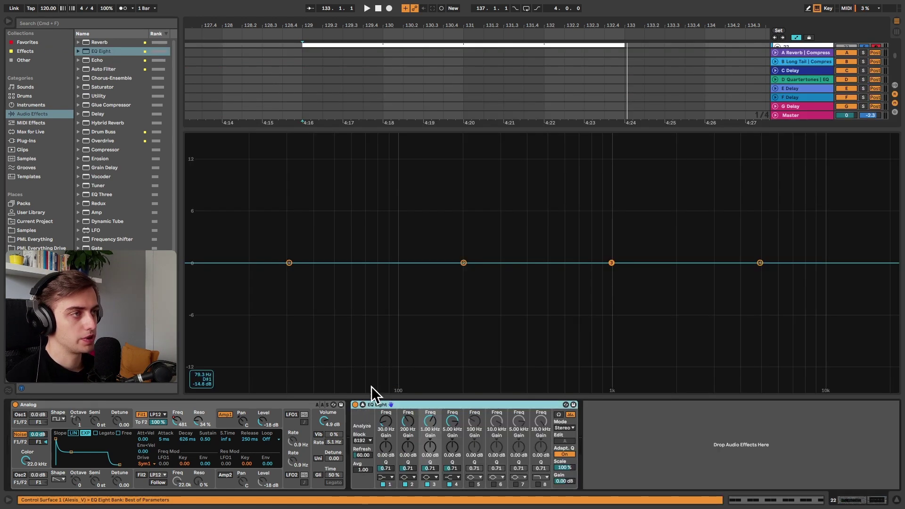
left_click(385, 477)
left_click(396, 429)
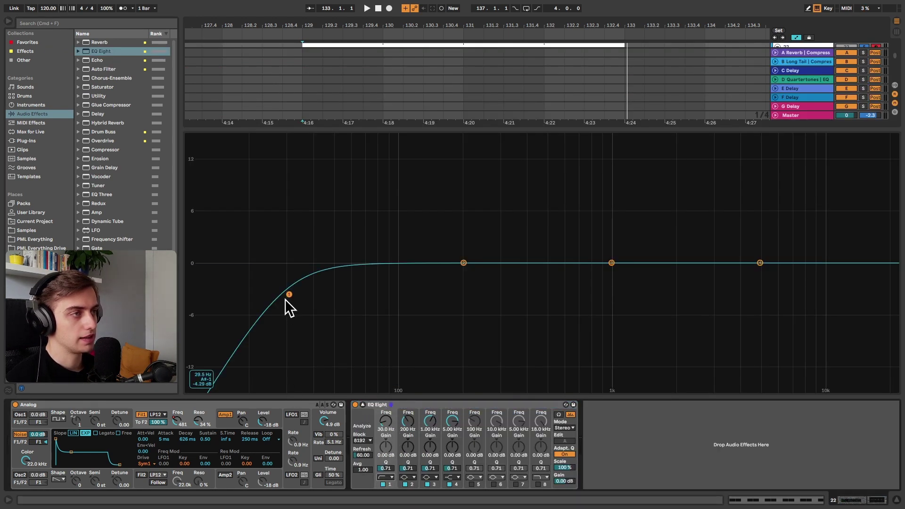
left_click_drag(289, 294, 422, 295)
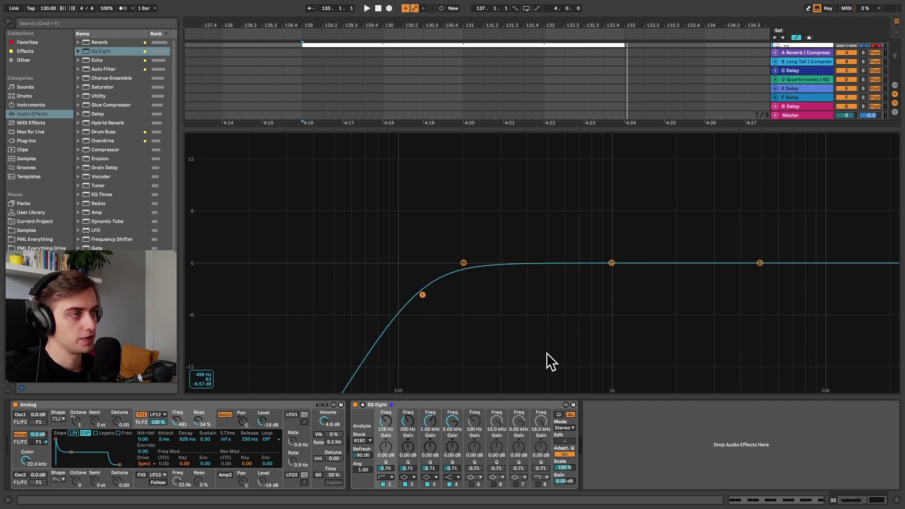
Make EQ band 2 a high cut at about 8.89 kHz and raise the low cut to about 190 Hz during playback
left_click(414, 477)
left_click(410, 469)
left_click_drag(462, 295, 812, 288)
key("space")
left_click_drag(422, 295, 459, 286)
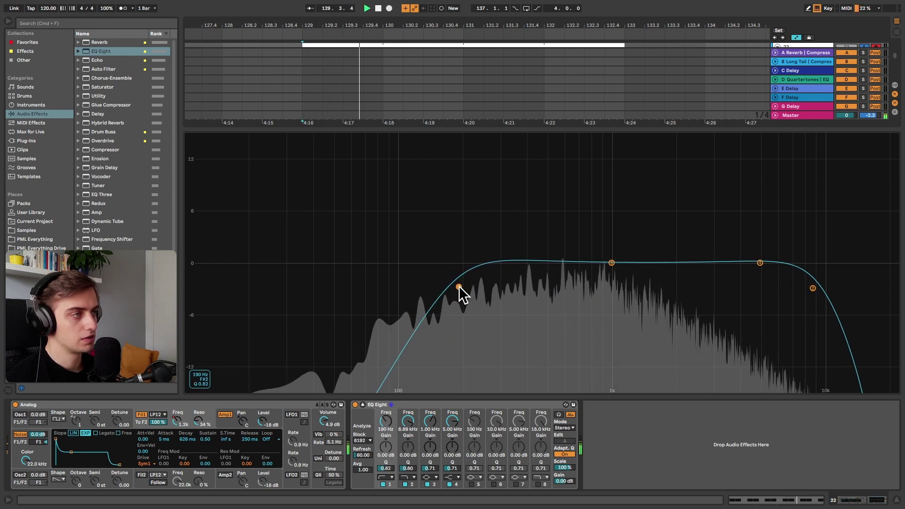
Raise the high cut on EQ Eight band 2 to about 11.4 kHz and show the large EQ display
left_click(760, 262)
left_click_drag(809, 284, 837, 294)
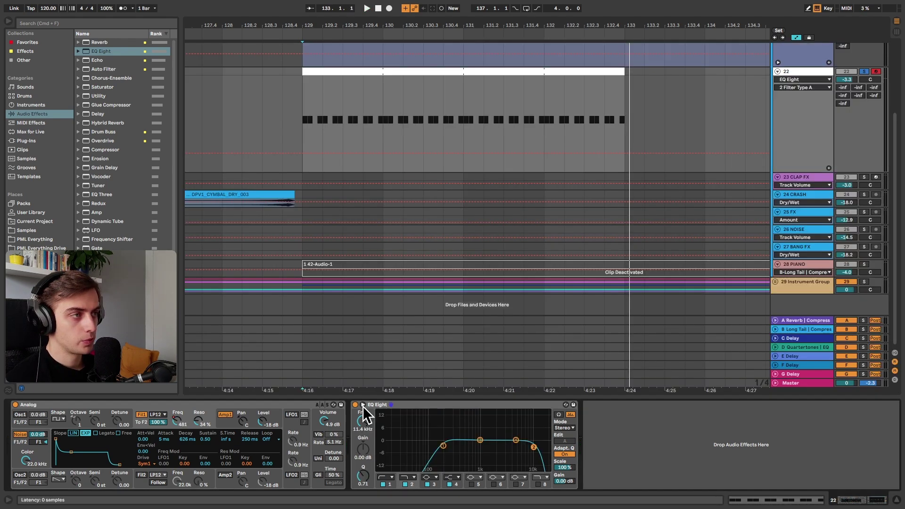
left_click(362, 405)
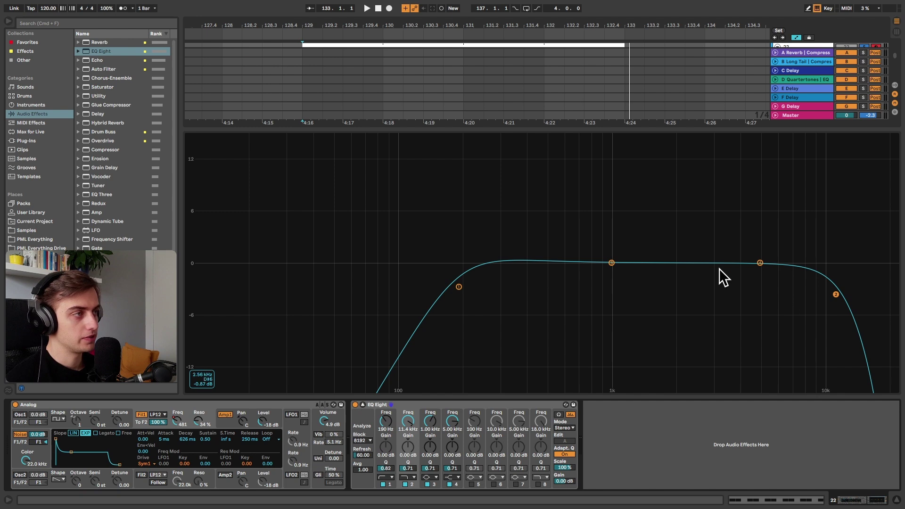
Move EQ band 4 to about 3.63 kHz and boost band 3 about 5.6 dB at 2.07 kHz with Q 0.53, then close the large display
left_click_drag(760, 263, 730, 265)
left_click_drag(613, 263, 678, 215)
key("space")
left_click_drag(430, 468, 430, 475)
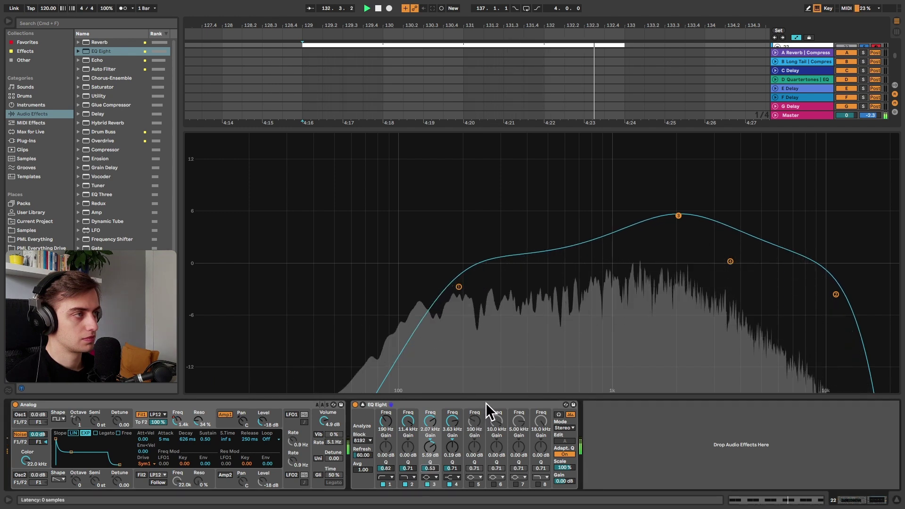
key("space")
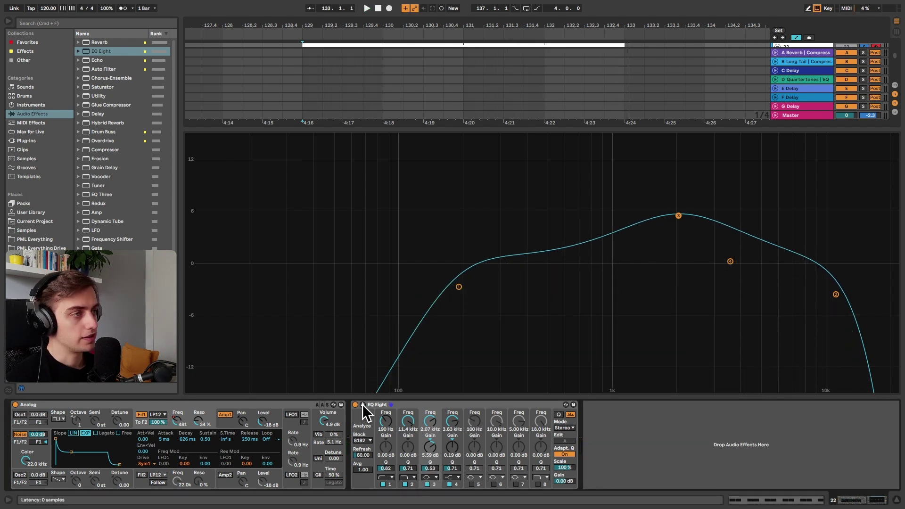
left_click(363, 405)
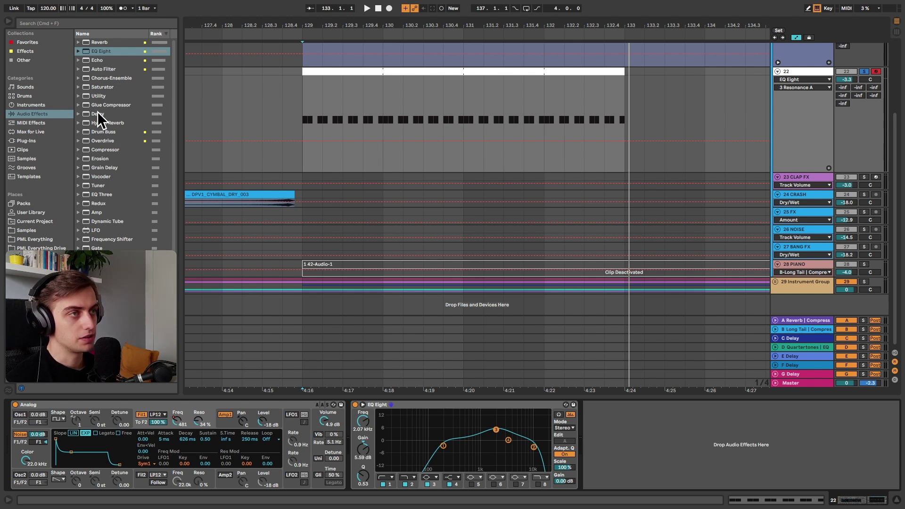
Add the Frequency Shifter preset Dirty Tremolo after EQ Eight and set its mix to about 12.7 % while auditioning
left_click(112, 239)
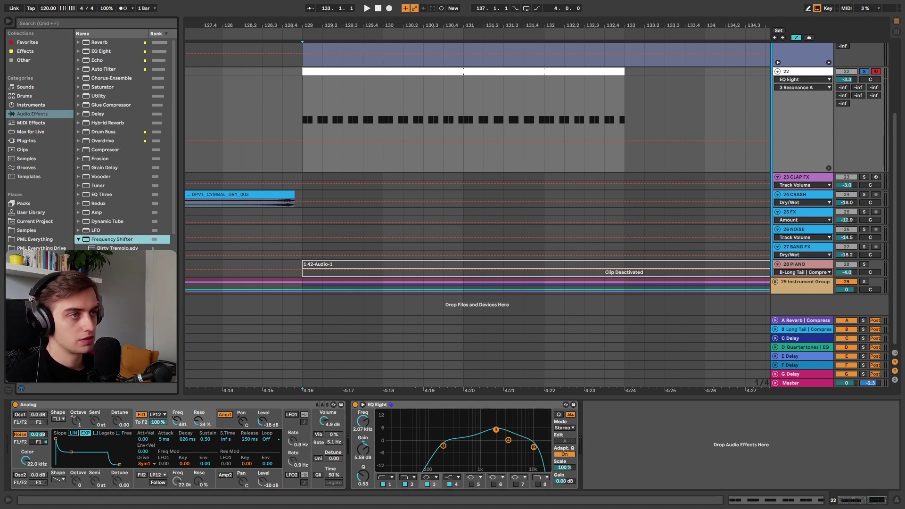
left_click_drag(114, 203, 617, 454)
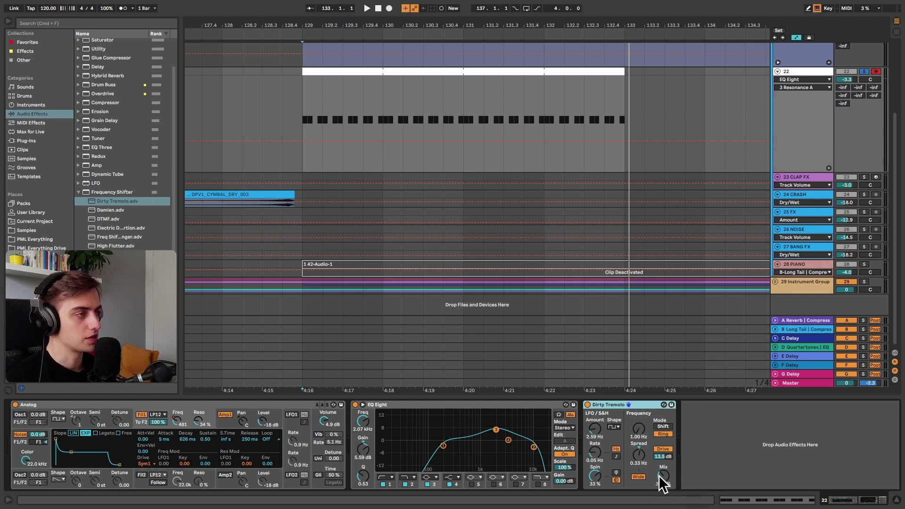
left_click_drag(662, 476, 662, 482)
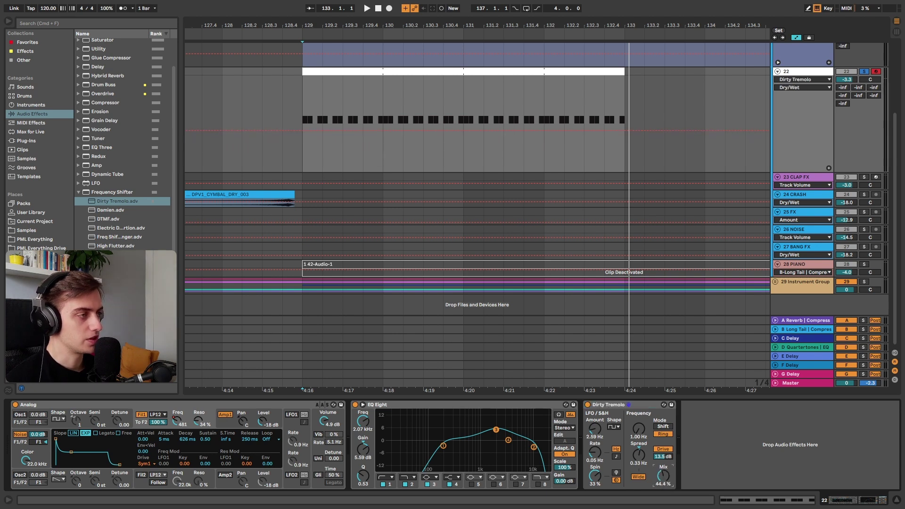
key("space")
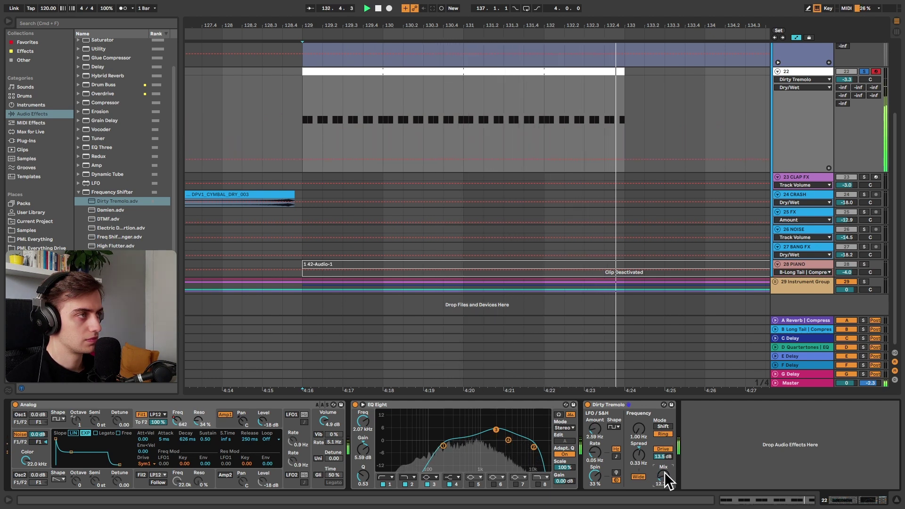
key("space")
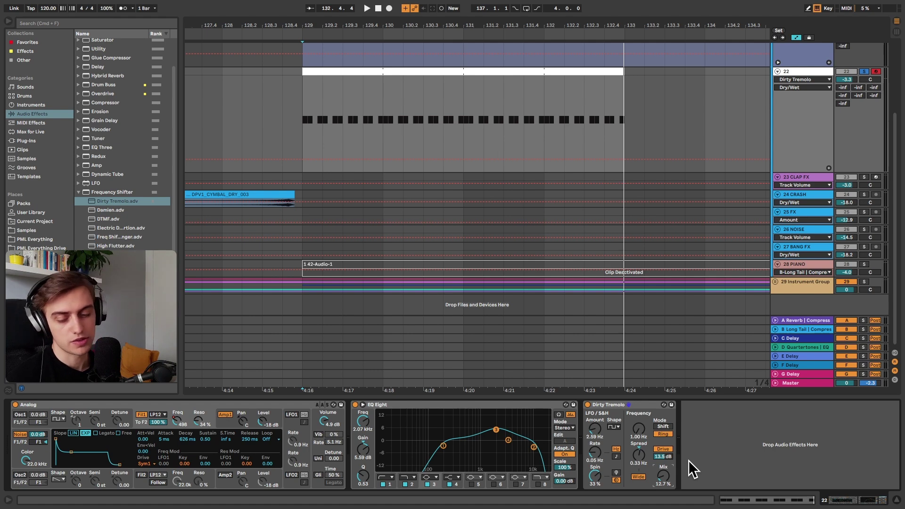
Add Reverb after Dirty Tremolo, set its Dry/Wet to about 17 % and audition the sound
left_click(150, 23)
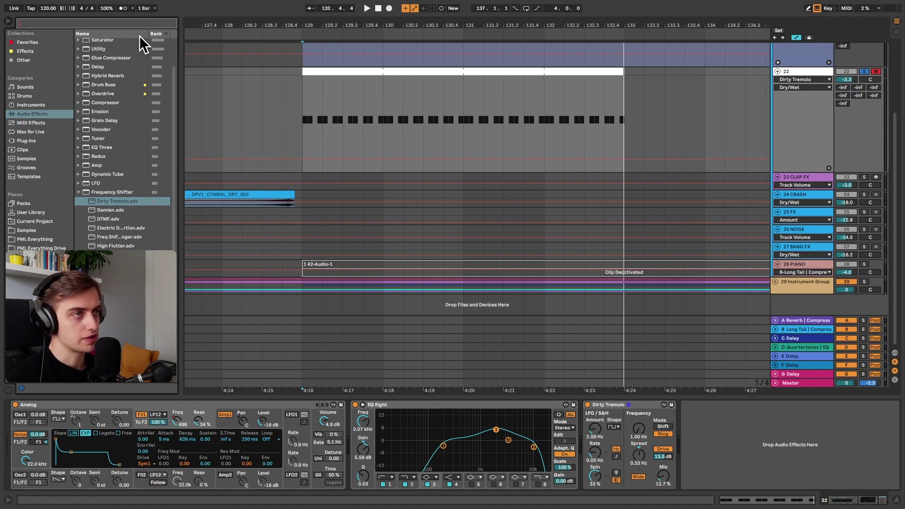
scroll(124, 64, "up", 3)
left_click_drag(105, 42, 788, 485)
left_click_drag(882, 477, 882, 492)
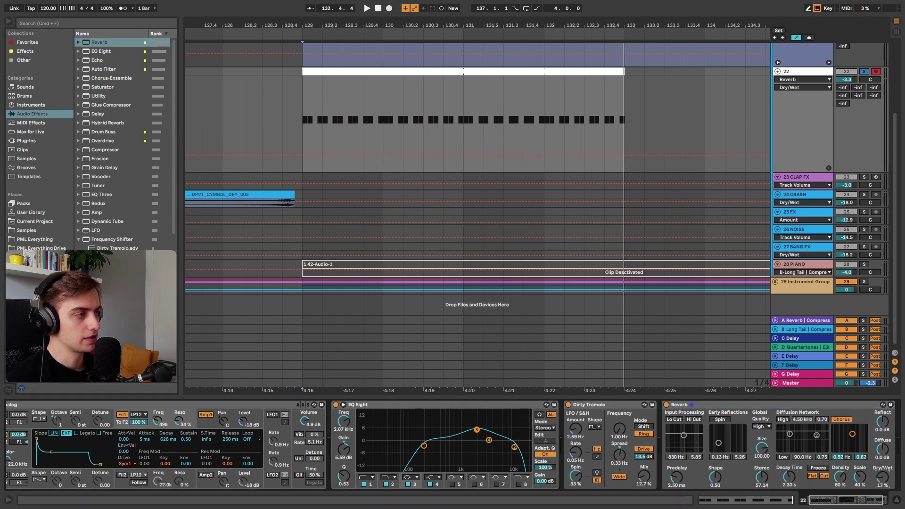
key("space")
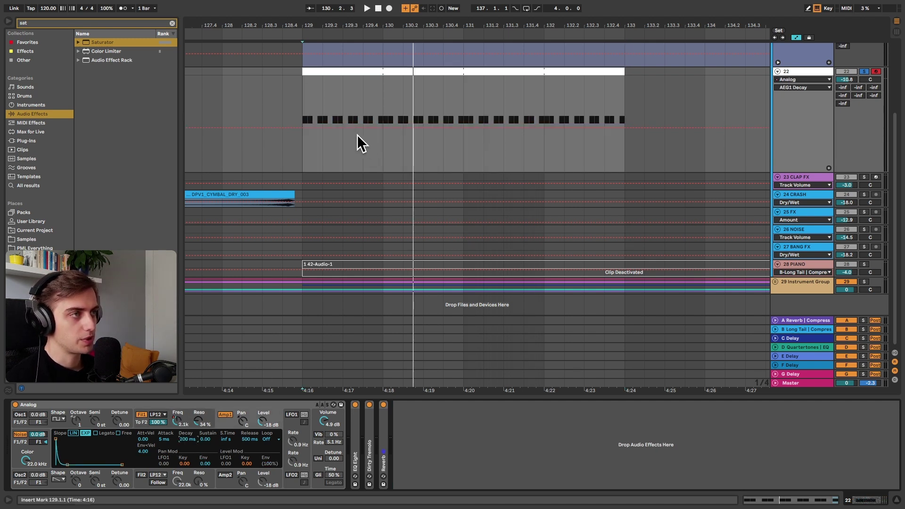
Automate AEG1 Decay on track 22 to rise from bar 129 to about 321 ms at bar 132 and fall to about 74 ms at bar 133
left_click_drag(300, 124, 302, 134)
key("space")
left_click_drag(490, 136, 546, 121)
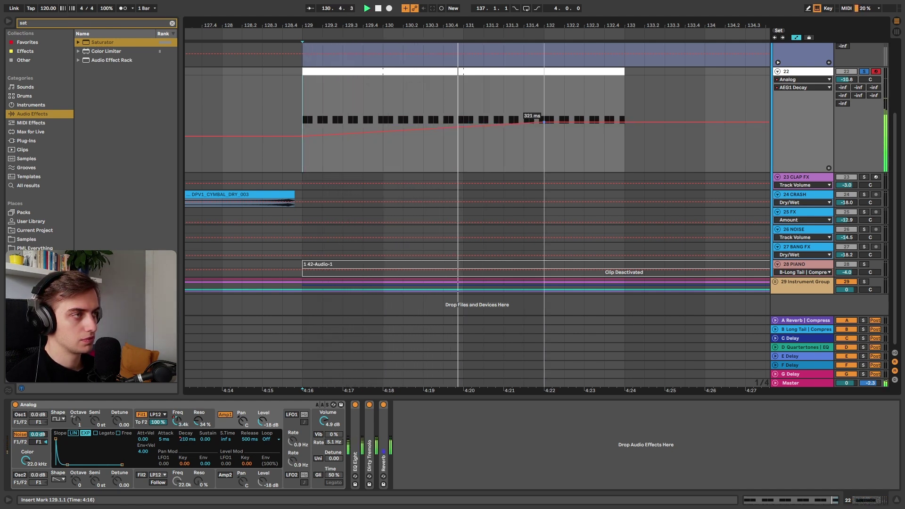
left_click_drag(625, 122, 625, 140)
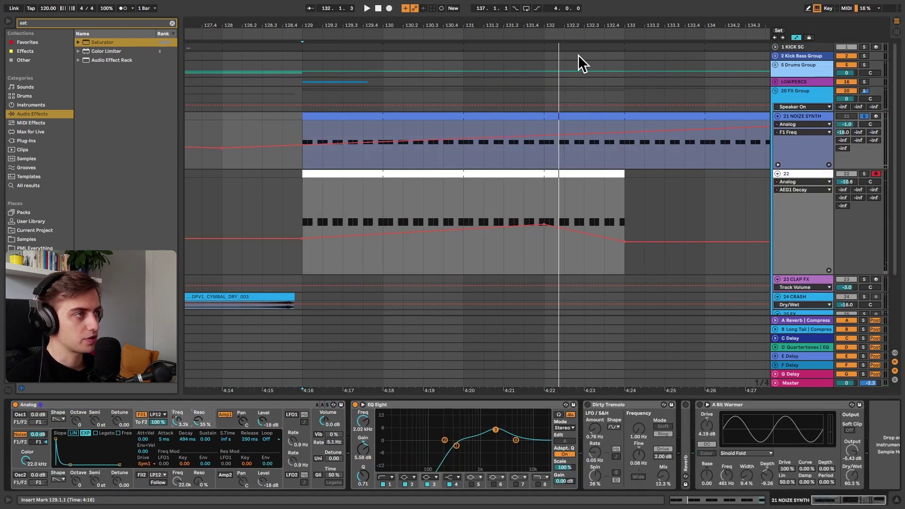
Show the AEG1 Decay automation on the NOIZE SYNTH track and enlarge its lane to examine the curve
key("minus")
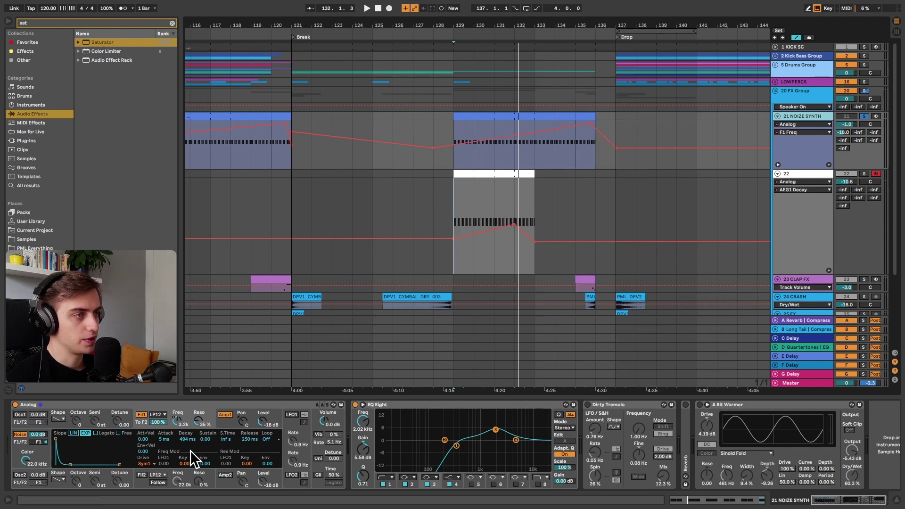
left_click(225, 424)
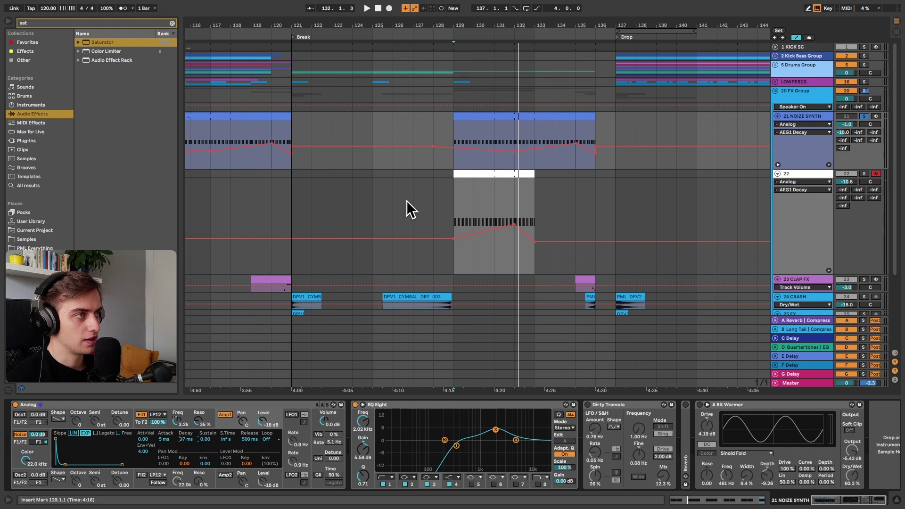
left_click_drag(524, 26, 520, 52)
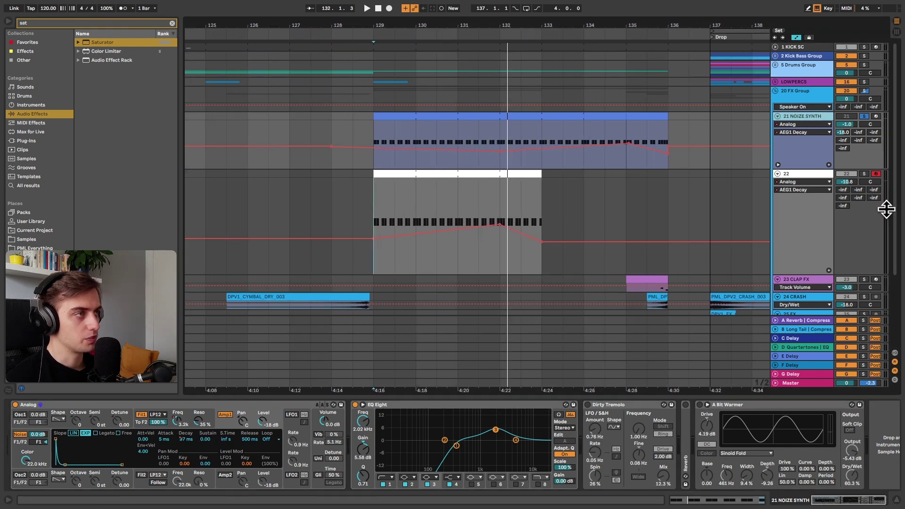
left_click_drag(806, 165, 798, 222)
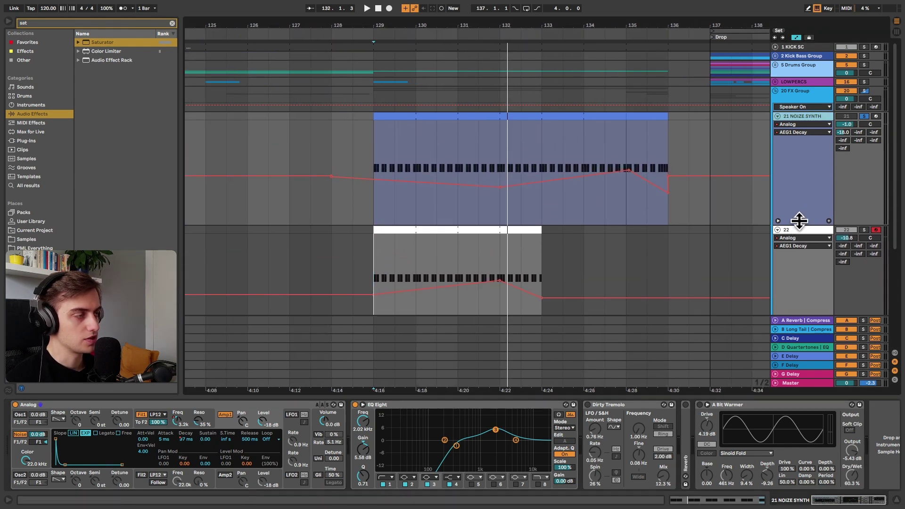
left_click_drag(505, 44, 507, 37)
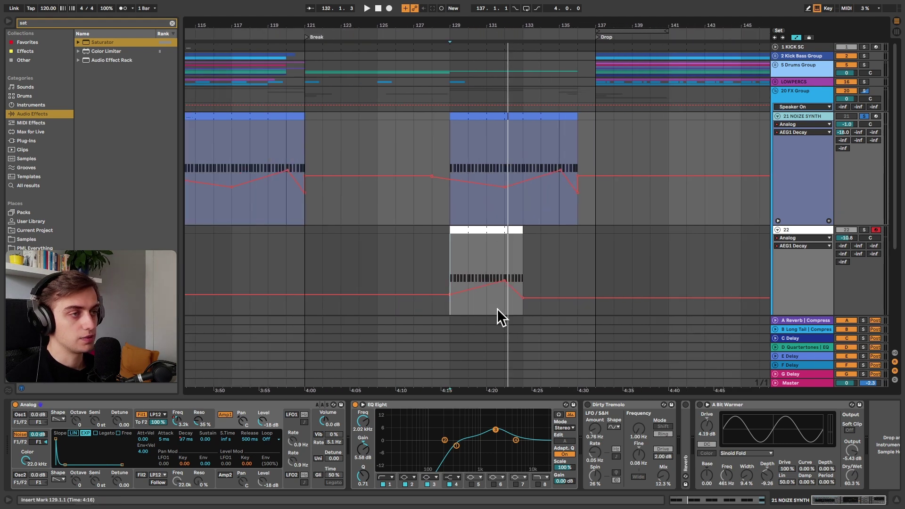
Group the Analog device on track 22 into an Instrument Rack and show its macro controls
left_click(493, 230)
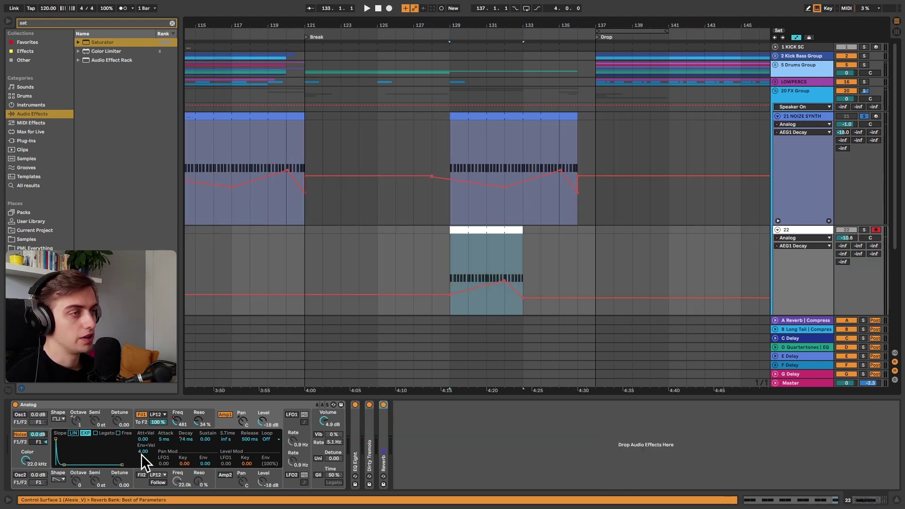
left_click(169, 403)
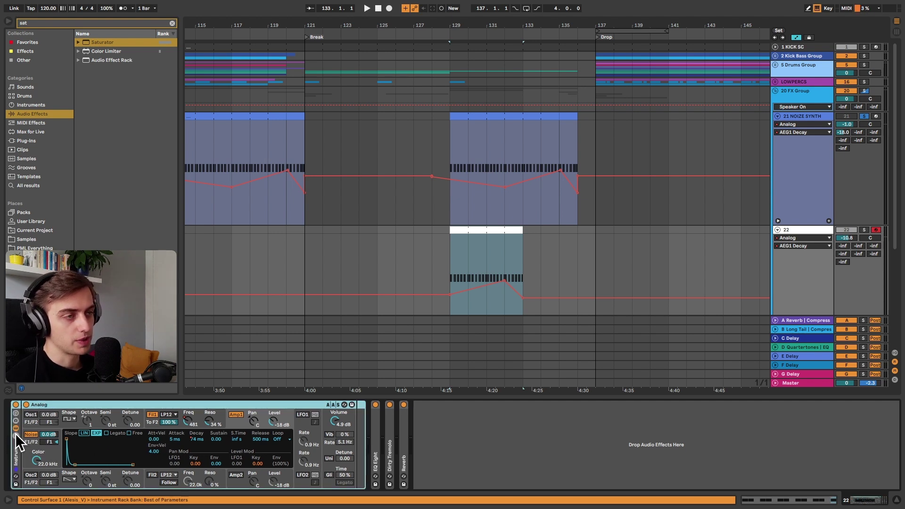
key("ctrl+g")
left_click(16, 429)
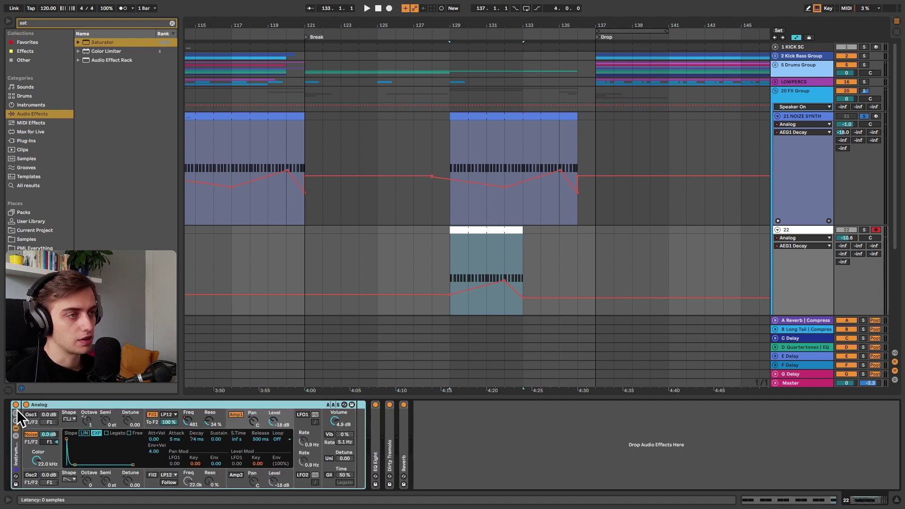
left_click(15, 413)
Map Analog's F1 Freq to Macro 1 and AEG1 Decay to Macro 2 of the Instrument Rack
left_click(98, 404)
left_click(32, 442)
left_click(289, 418)
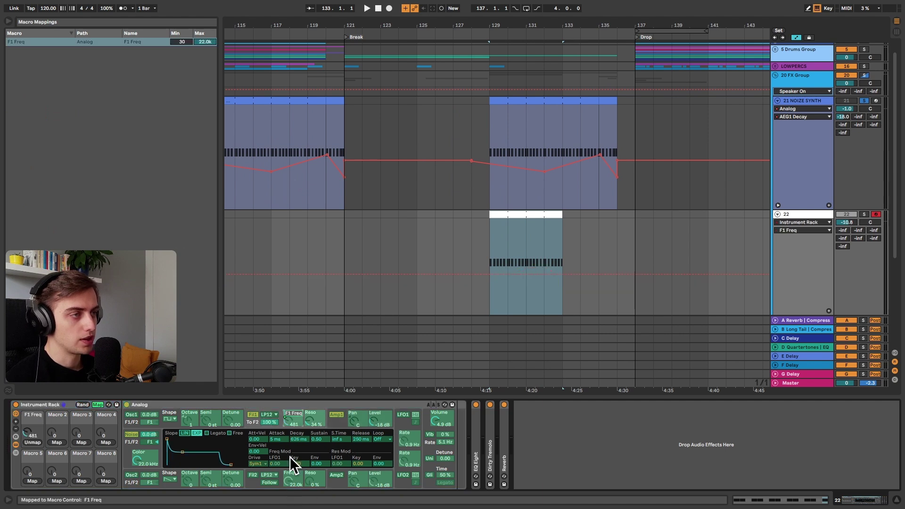
left_click(336, 425)
left_click(307, 440)
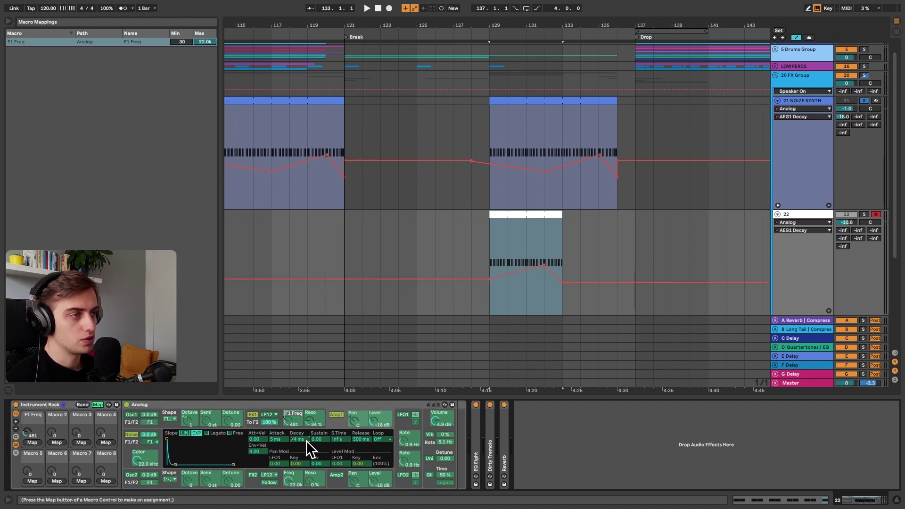
left_click(60, 440)
left_click(96, 405)
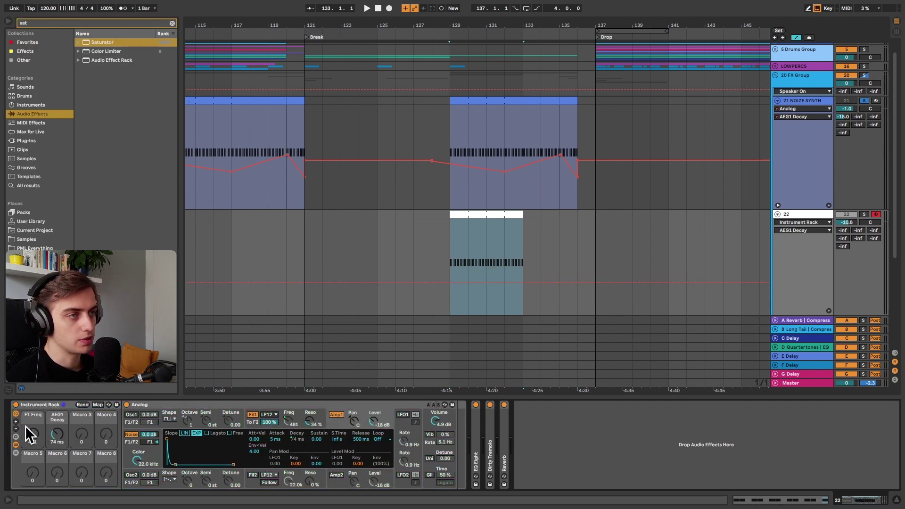
Try out the AEG1 Decay macro, then ungroup the Instrument Rack around Analog
left_click(15, 428)
left_click_drag(46, 437, 47, 457)
key("ctrl+shift+g")
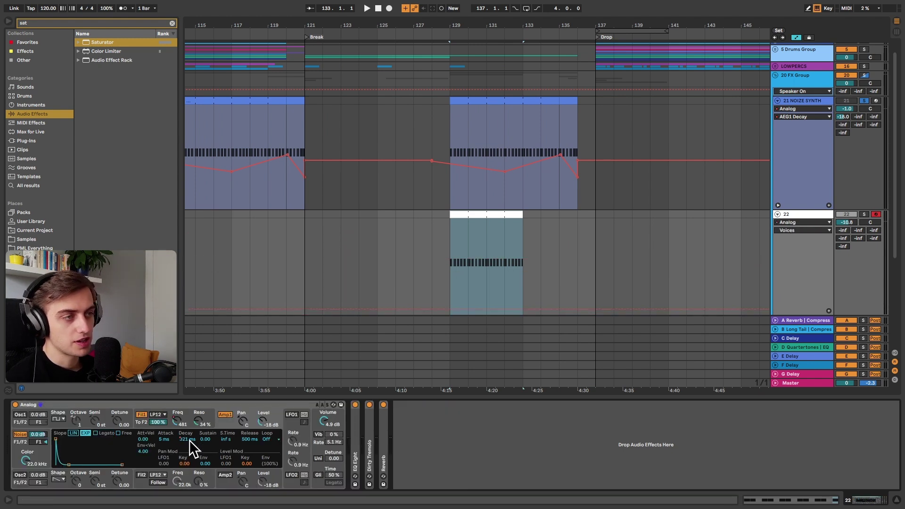
Manually set Analog's amp envelope Decay to about 200 ms, overriding its automation
left_click_drag(190, 437, 189, 438)
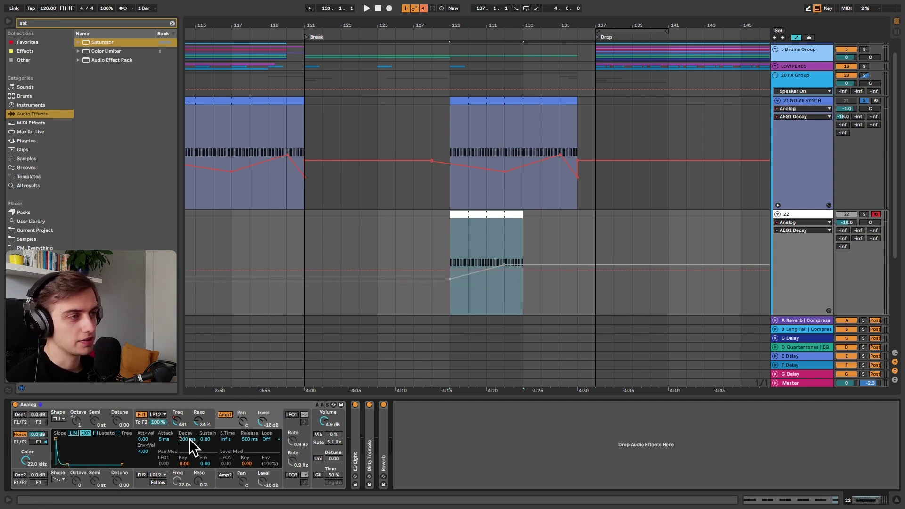